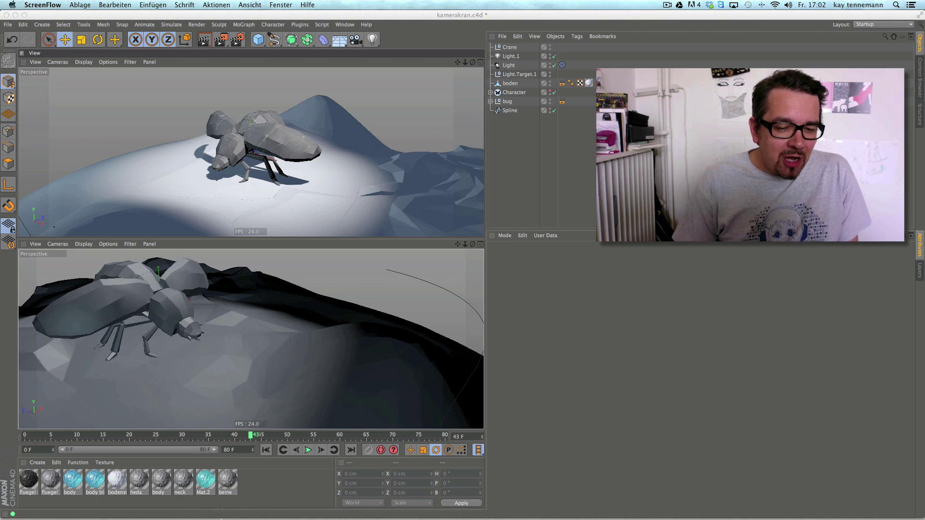
Switch to Safari to view the camera crane reference photo and close it again.
mouse_move(212, 515)
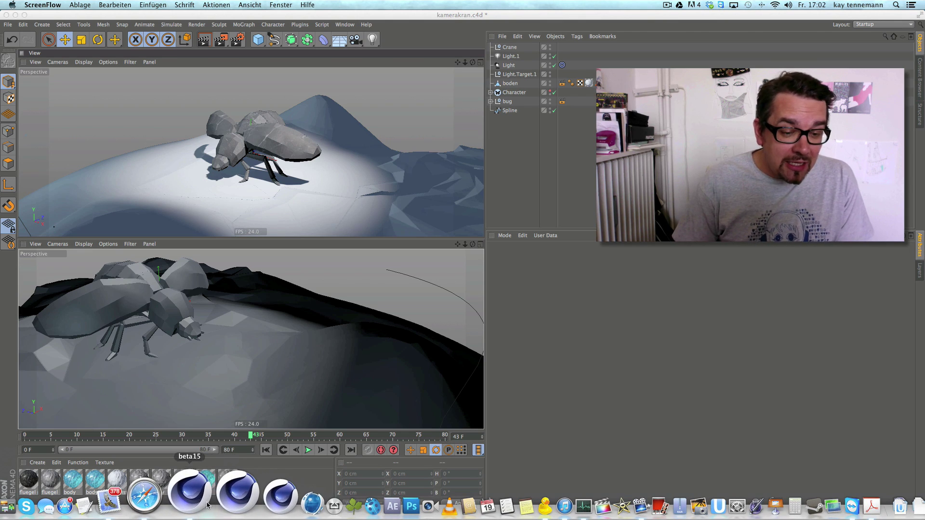
left_click(198, 486)
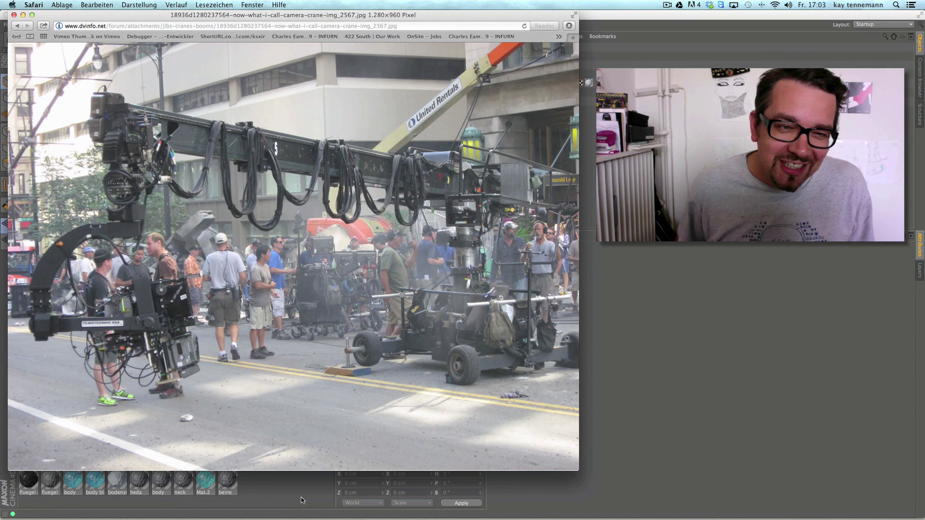
left_click(24, 15)
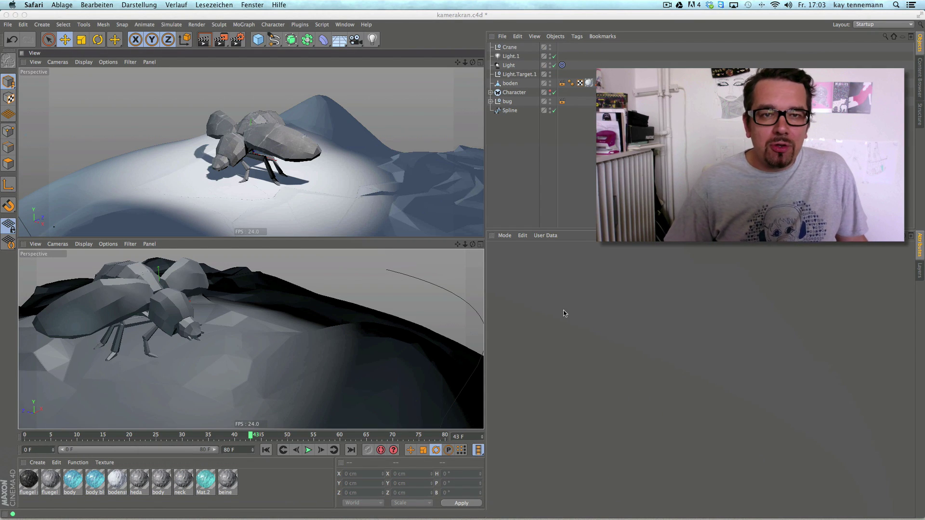
Try out a new Camera Crane by moving its parent null through the scene, and delete the rig.
left_click(355, 39)
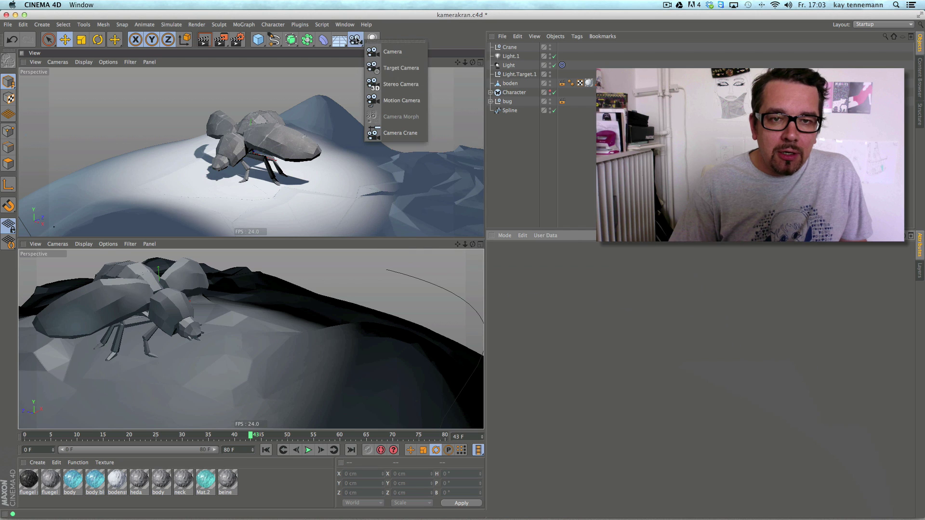
left_click(407, 132)
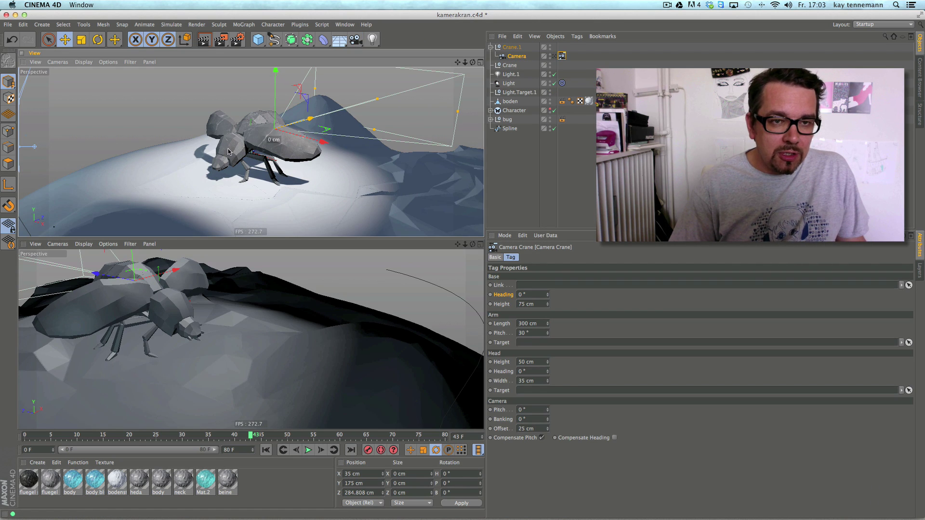
left_click(514, 48)
left_click_drag(516, 52, 217, 155)
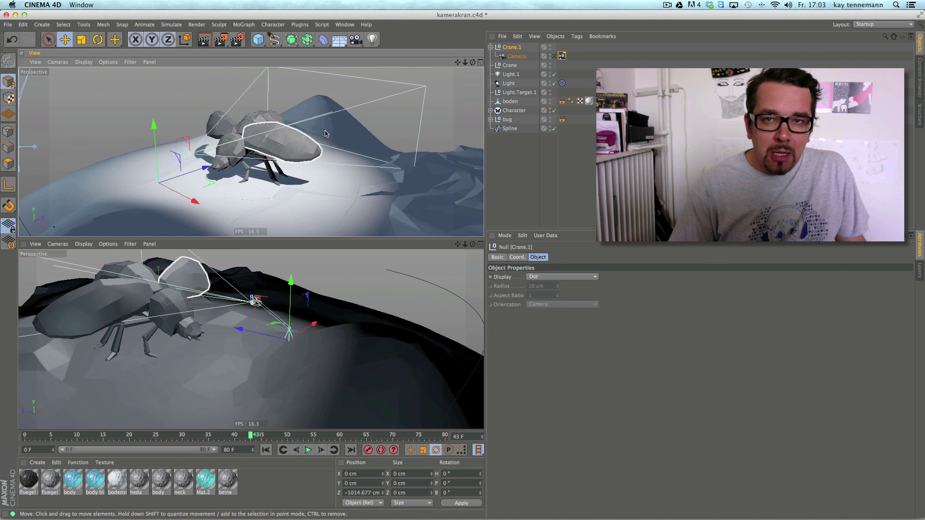
key("Delete")
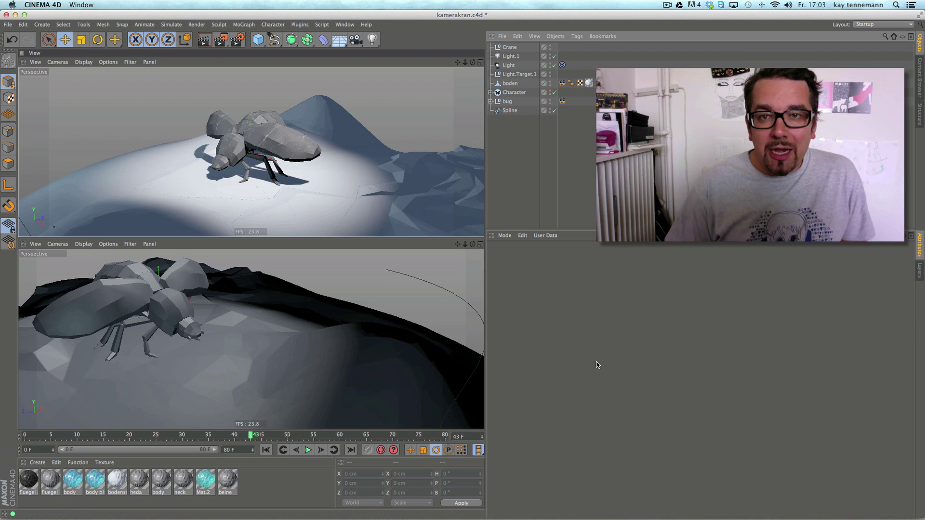
Add a Camera Crane that uses the existing Crane null as its parent.
left_click(510, 46)
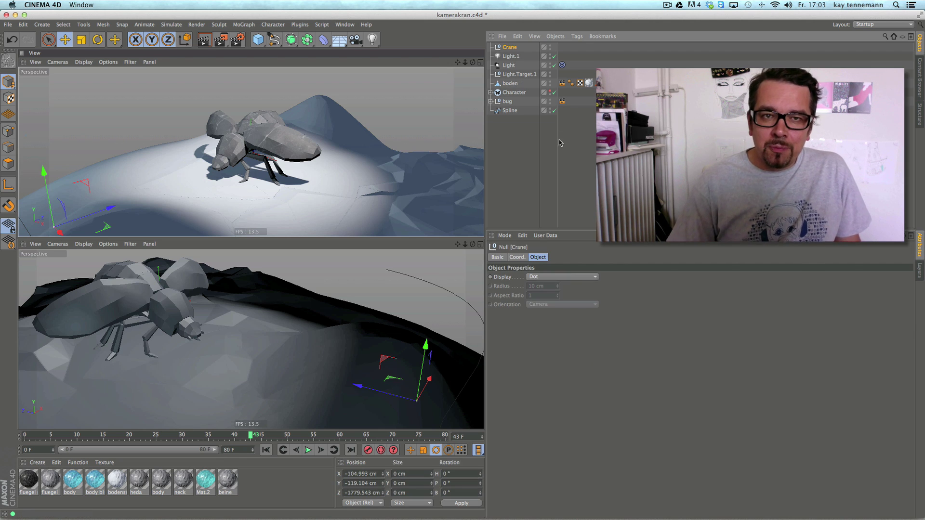
left_click(356, 40)
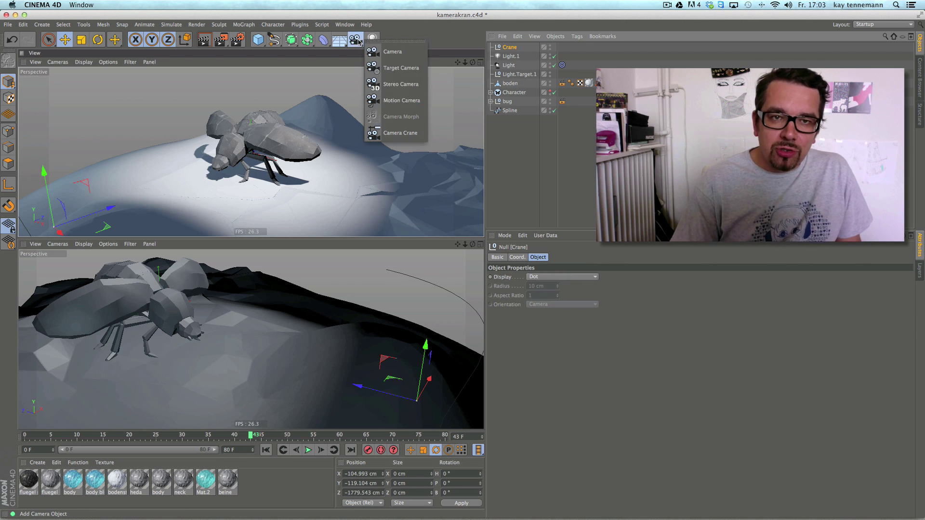
left_click(414, 138)
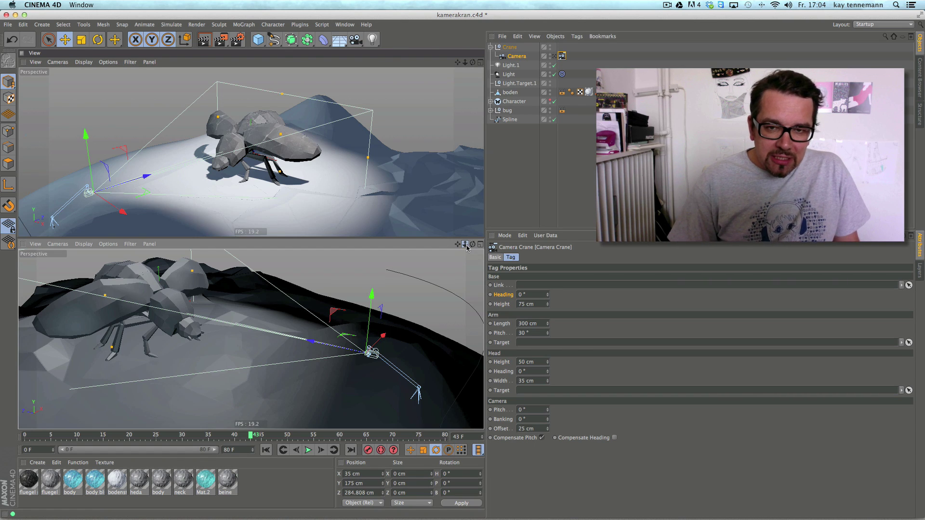
Try the crane at base heading 0.8°, base height 110 cm, arm length 188 cm, arm pitch 36.6° and head height 105 cm.
left_click(394, 339)
scroll(394, 339, "up", 5)
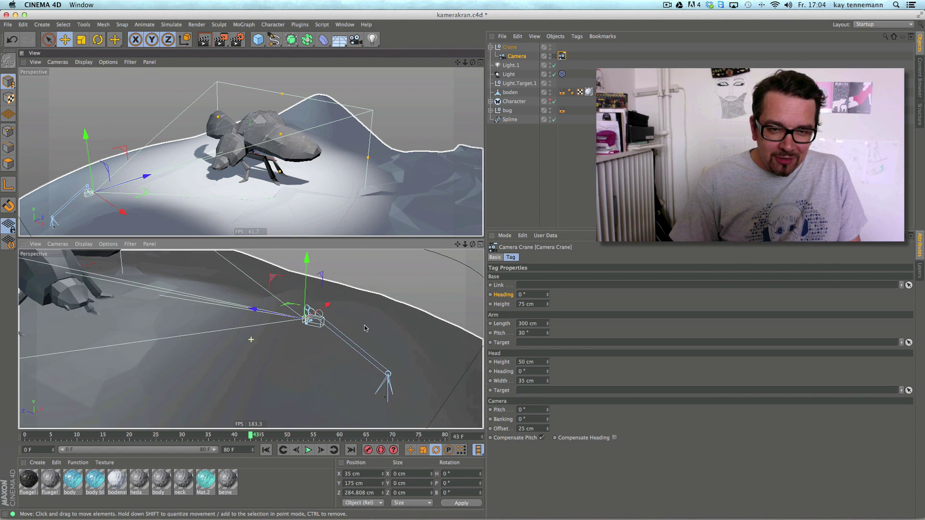
left_click_drag(371, 360, 349, 303, "alt")
left_click_drag(608, 231, 608, 258)
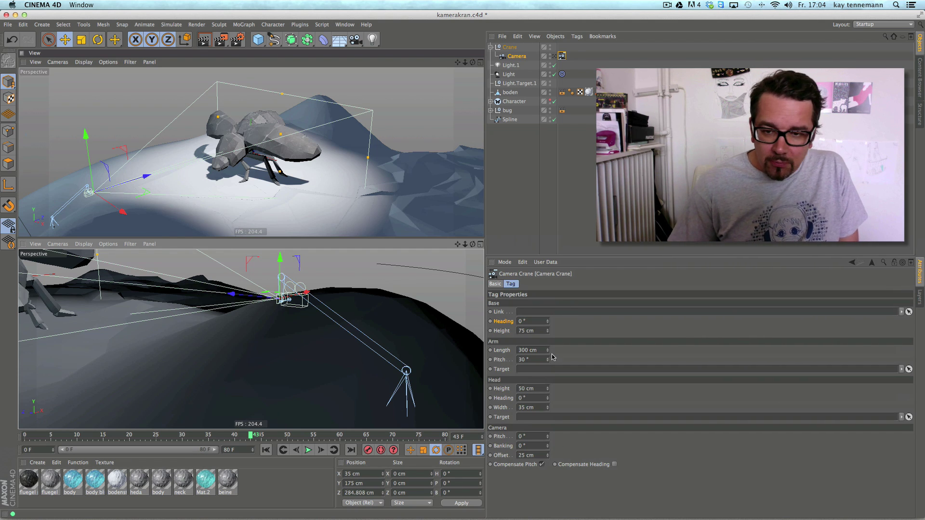
left_click_drag(550, 324, 548, 292)
left_click_drag(547, 331, 566, 448)
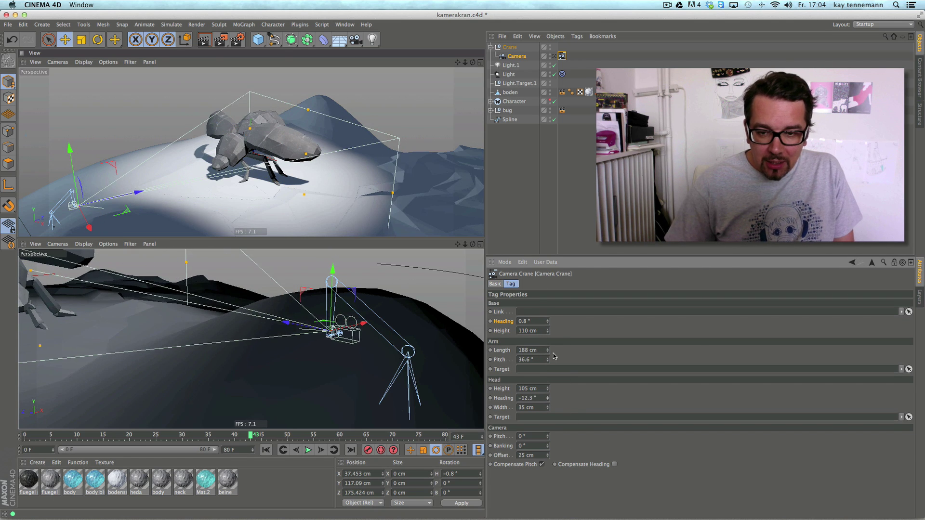
Try a head heading of 72.5° and head width of 149 cm, with camera pitch −0.2°, banking 0.6° and offset 167 cm.
left_click_drag(549, 408, 549, 371)
left_click_drag(549, 456, 558, 435)
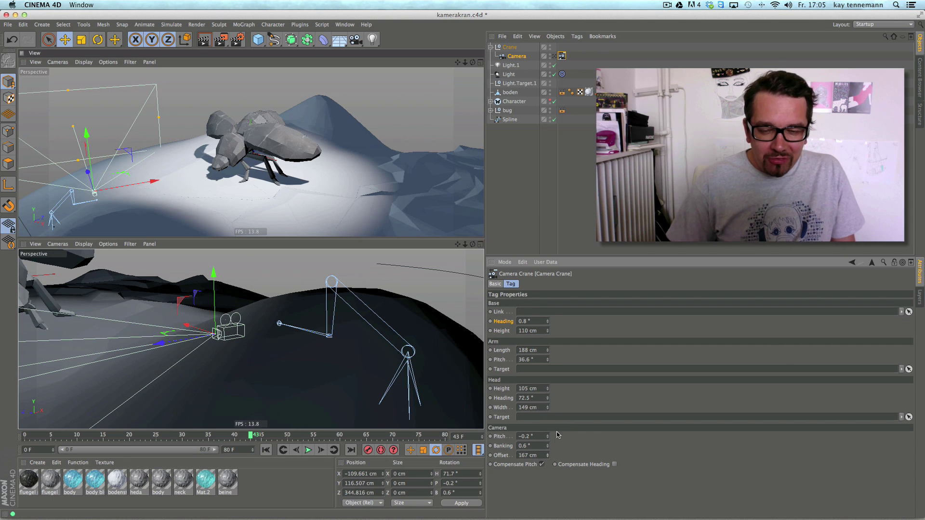
Reset the camera offset, camera banking and head heading of the crane to 0.
left_click(541, 455)
type("0")
left_click(521, 446)
type("0")
key("Return")
left_click(529, 398)
type("0")
key("Return")
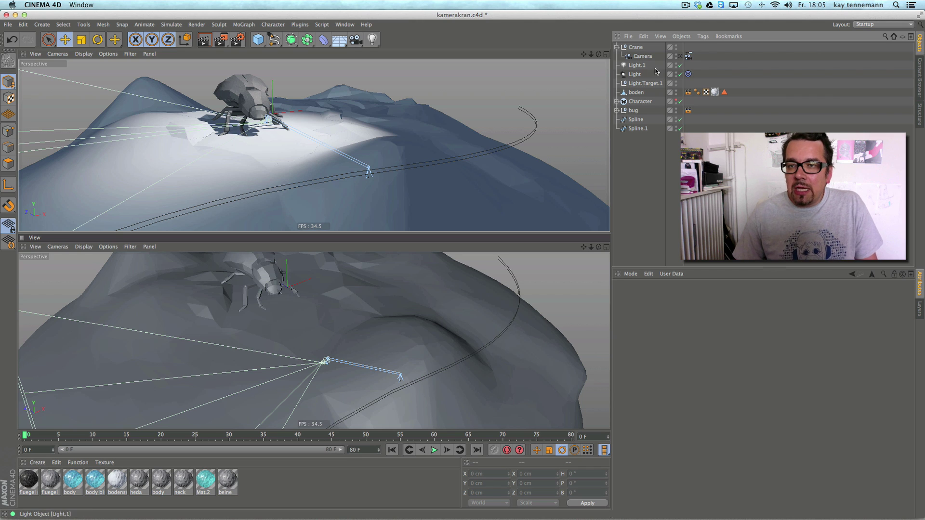
Assign the bug object as the crane head's target and look through the crane camera in the upper viewport.
left_click(690, 57)
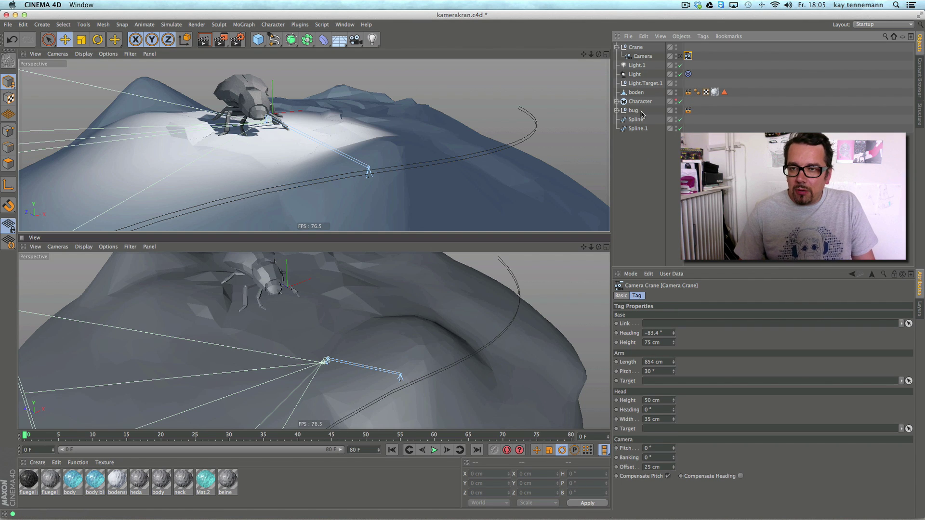
left_click_drag(634, 113, 666, 429)
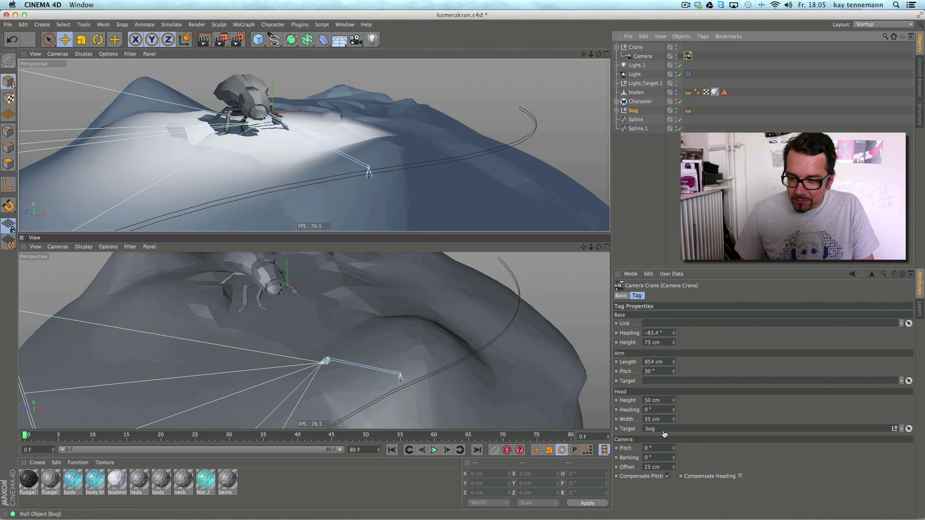
left_click(58, 54)
mouse_move(91, 77)
left_click(152, 92)
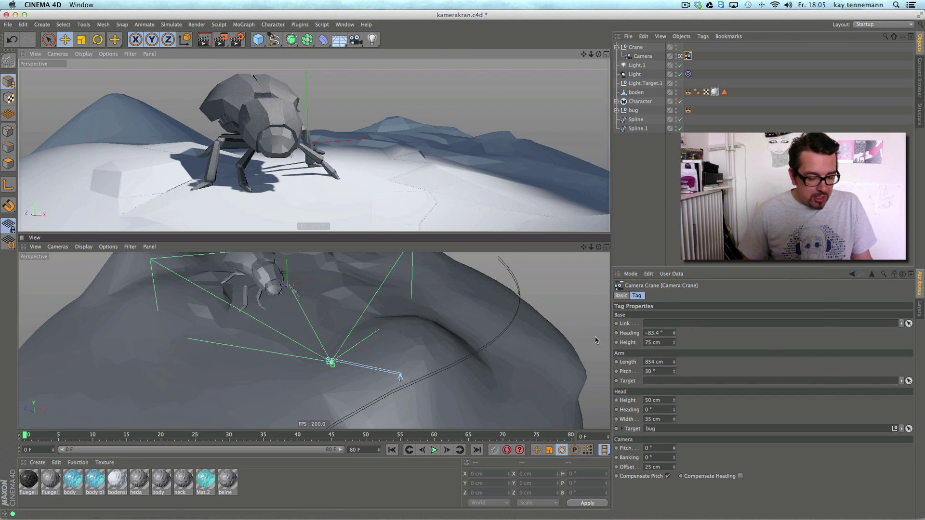
Set keyframes at frame 0 for the crane's base, arm and head values and for the camera's pitch and banking.
left_click(616, 333, "ctrl")
left_click(616, 343, "ctrl")
left_click(616, 362, "ctrl")
left_click(616, 372, "ctrl")
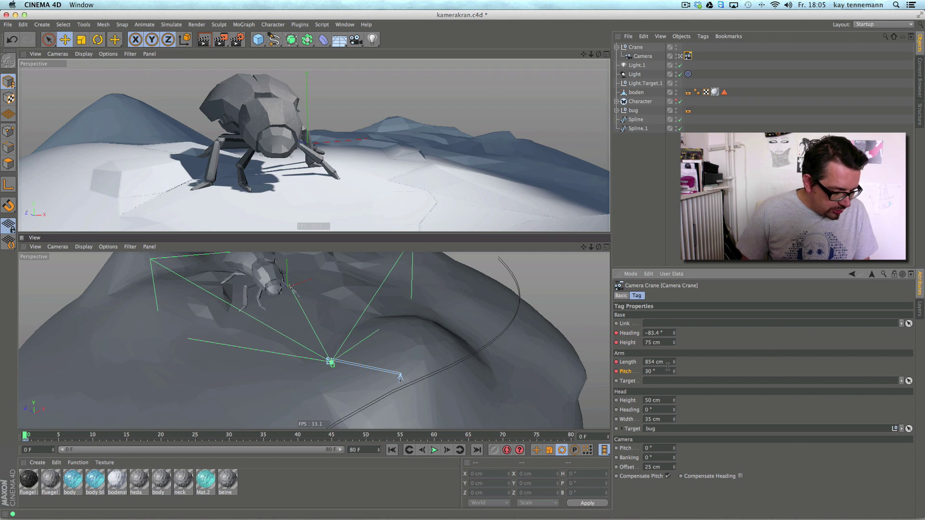
left_click(616, 400, "ctrl")
left_click(616, 410, "ctrl")
left_click(617, 419, "ctrl")
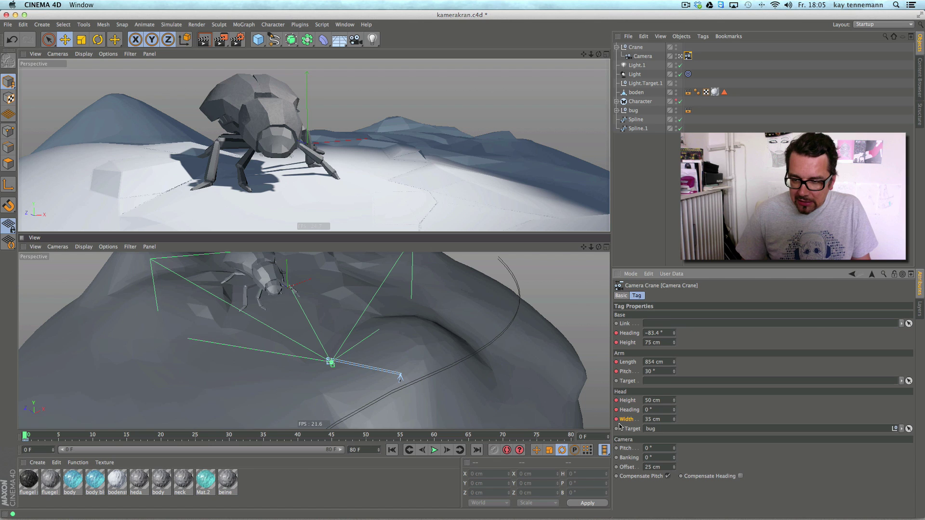
left_click(617, 448, "ctrl")
left_click(616, 458, "ctrl")
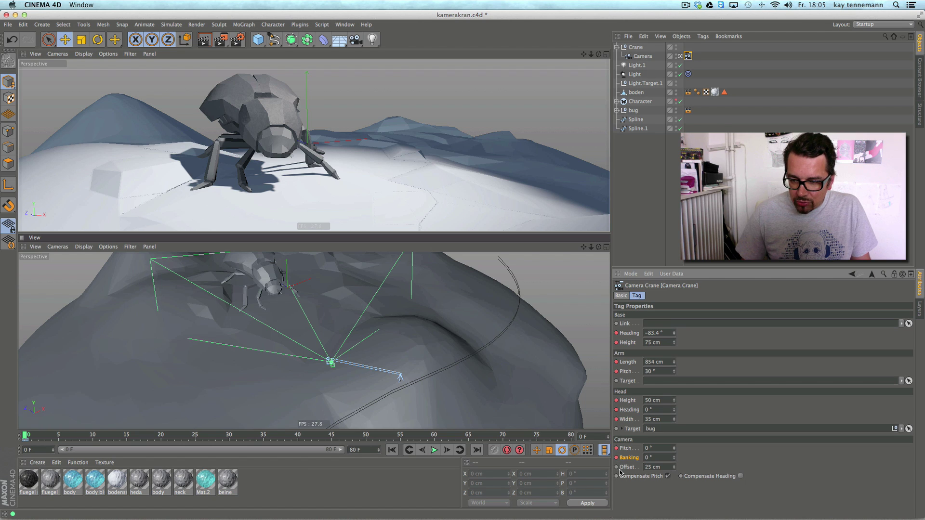
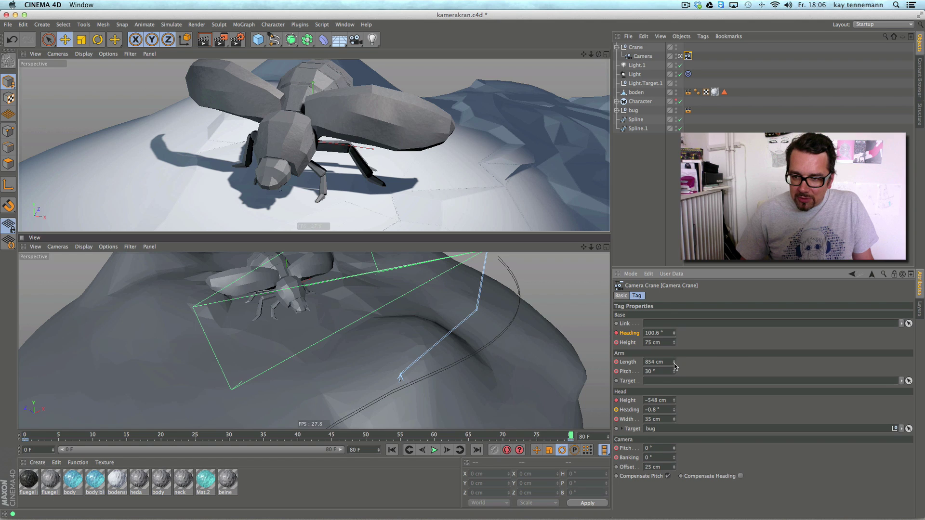
Keyframe the crane's arm length at 149 cm on frame 80 and play the animation.
left_click_drag(675, 369, 677, 405)
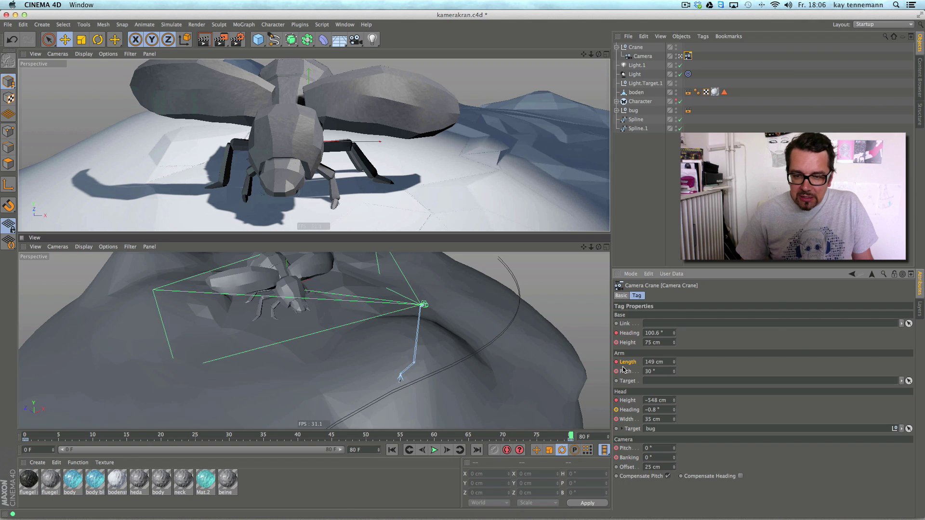
left_click(399, 452)
left_click(434, 450)
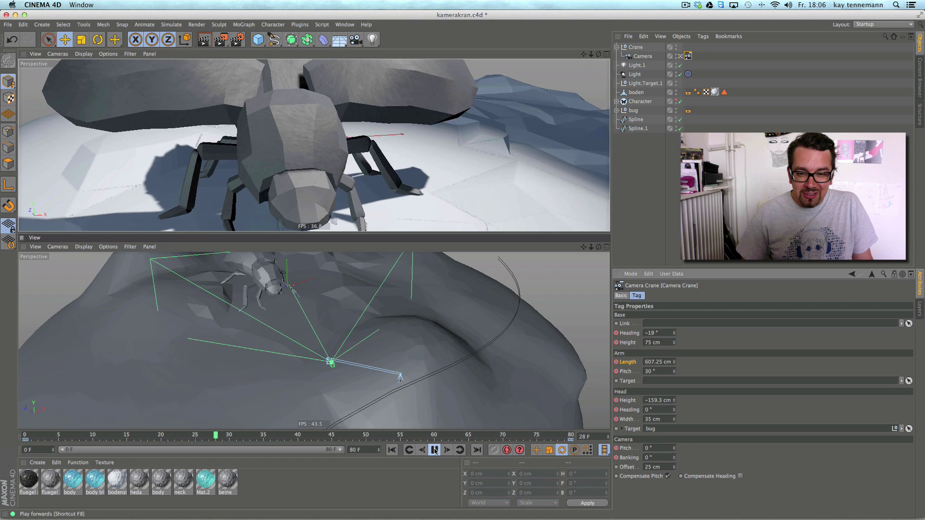
left_click(434, 450)
left_click(392, 450)
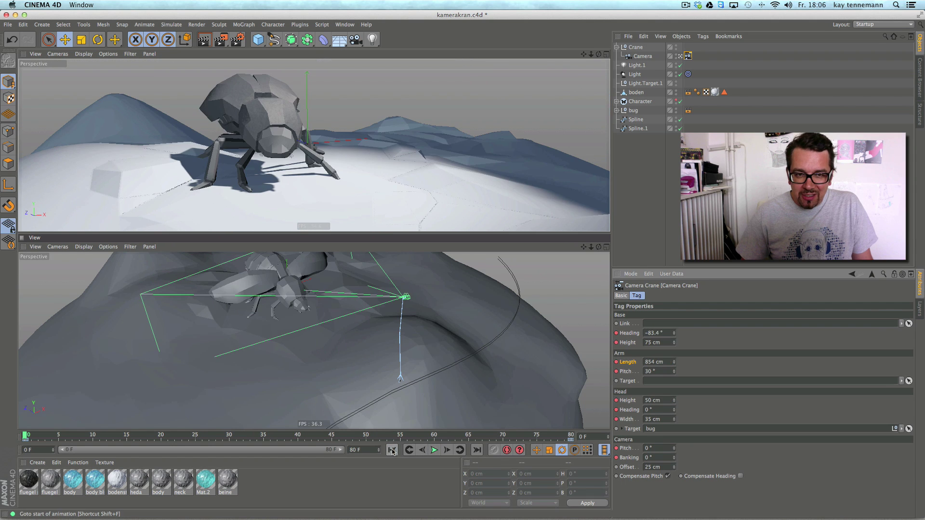
Replay the crane move from the start and return to frame 0.
left_click(433, 451)
left_click(511, 302)
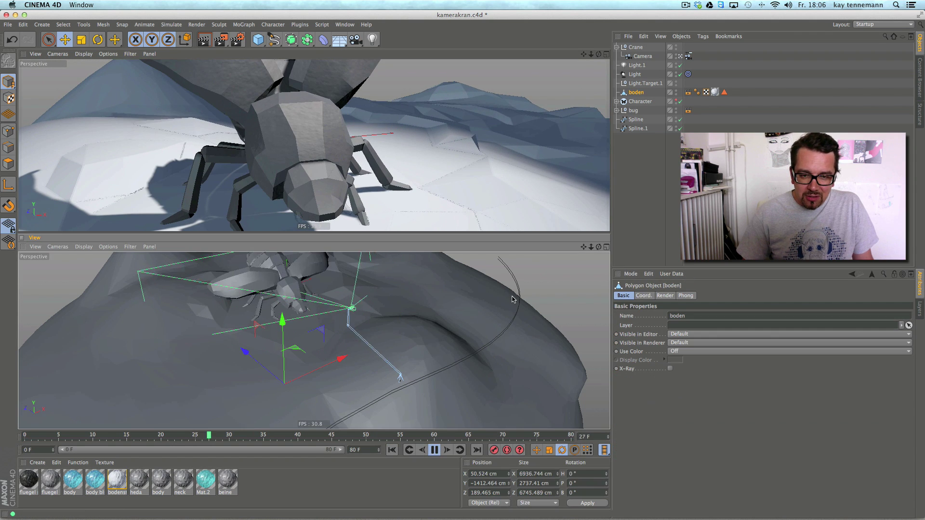
left_click(434, 450)
left_click(392, 450)
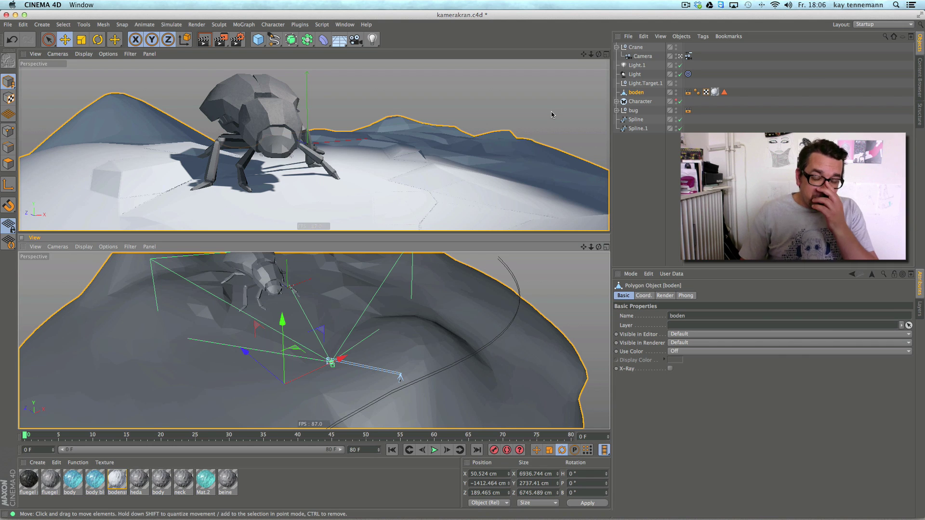
left_click(434, 450)
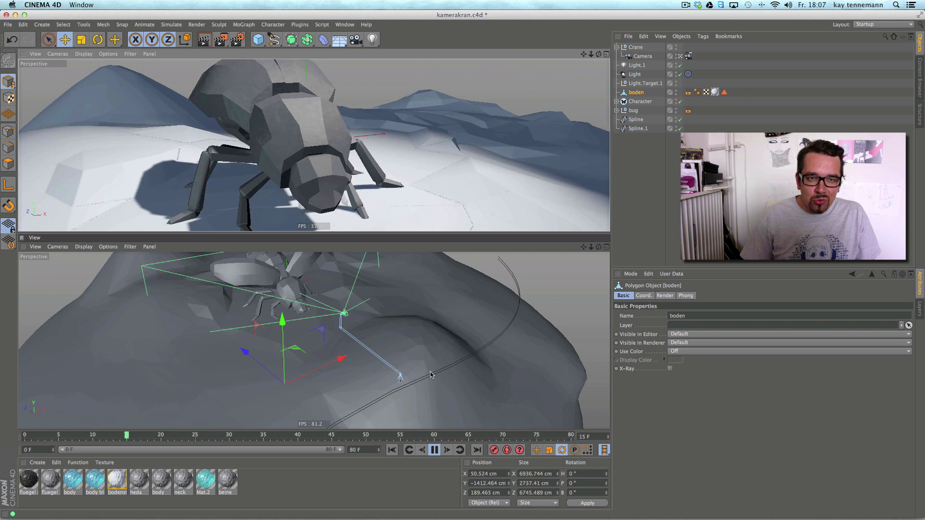
left_click(434, 450)
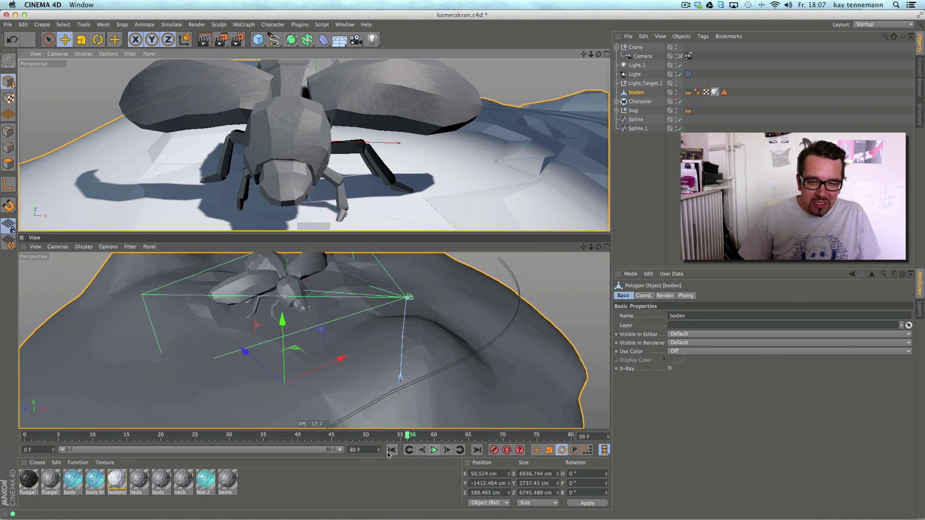
left_click(391, 450)
Set the crane's camera banking to −10.1° at frame 0 and keyframe it.
left_click(688, 56)
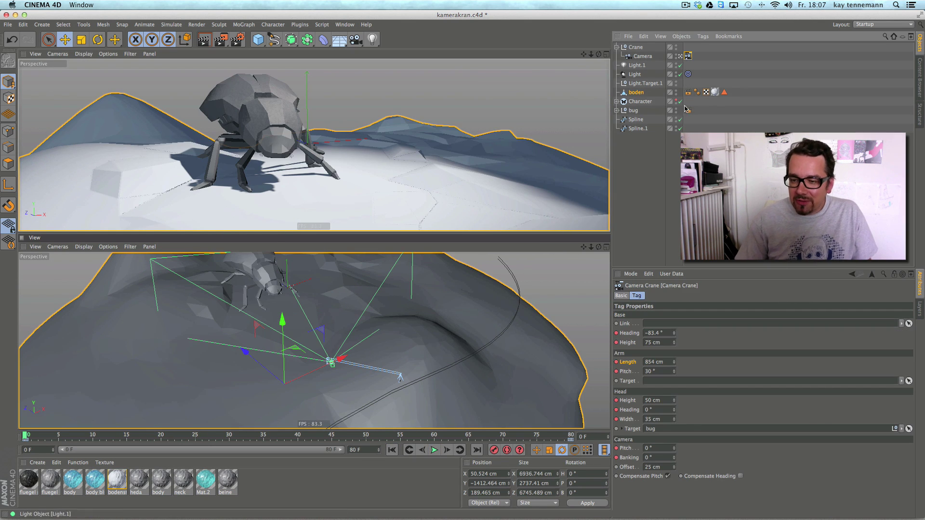
left_click_drag(674, 458, 681, 505)
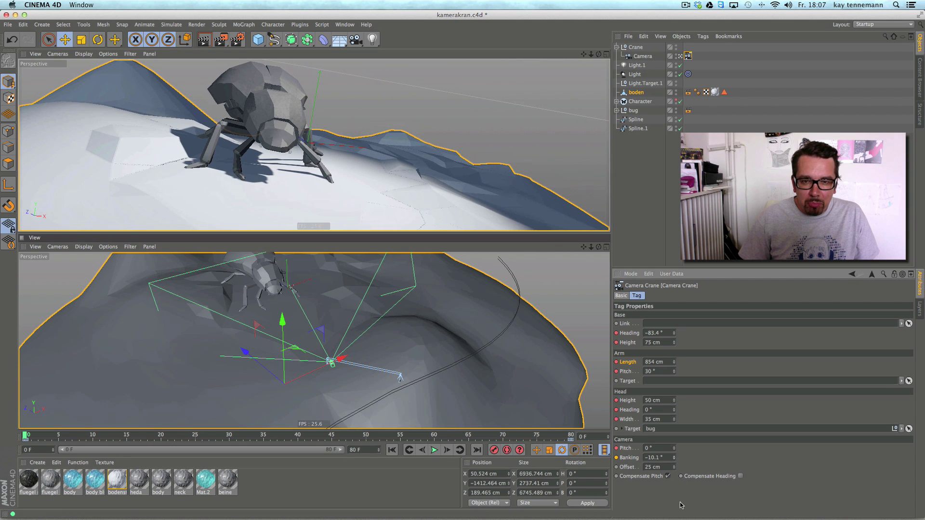
left_click(622, 459)
Keyframe the camera banking at 6.5° on frame 80 and play the animation from the start.
left_click(572, 438)
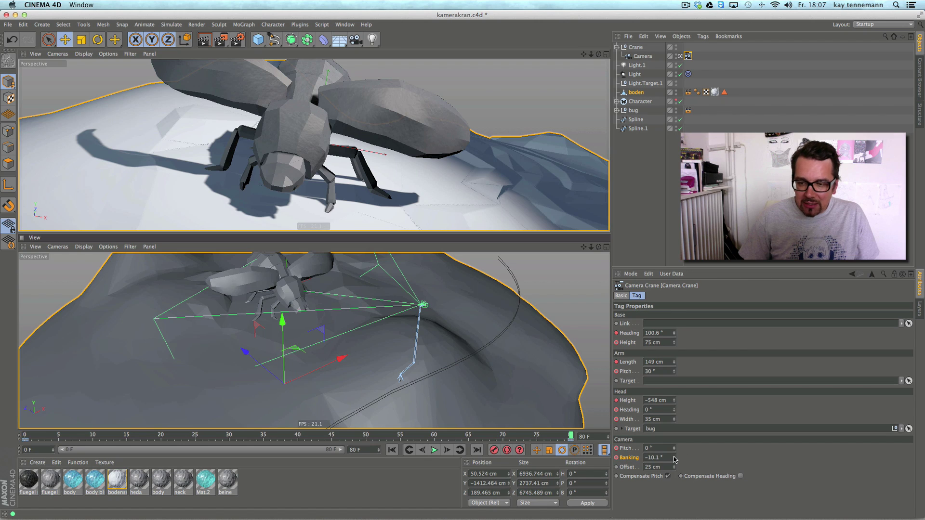
left_click_drag(675, 460, 660, 402)
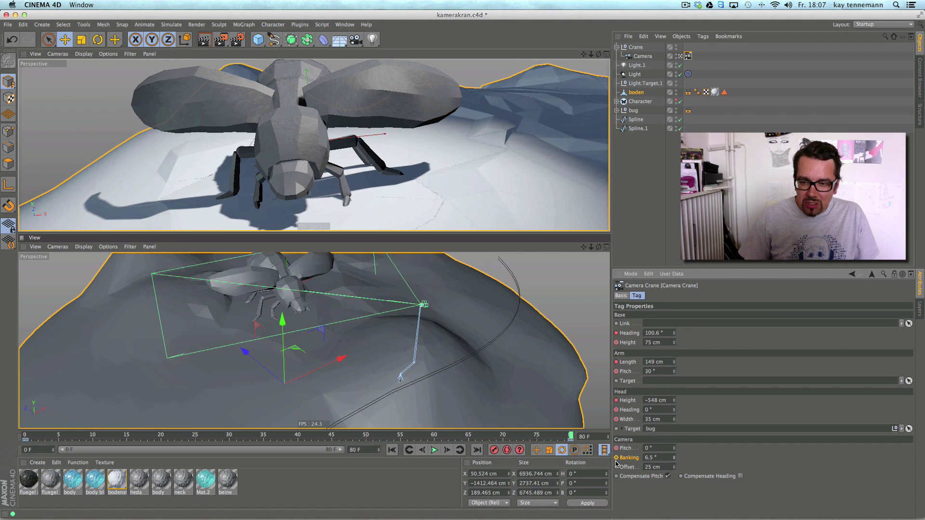
left_click(392, 449)
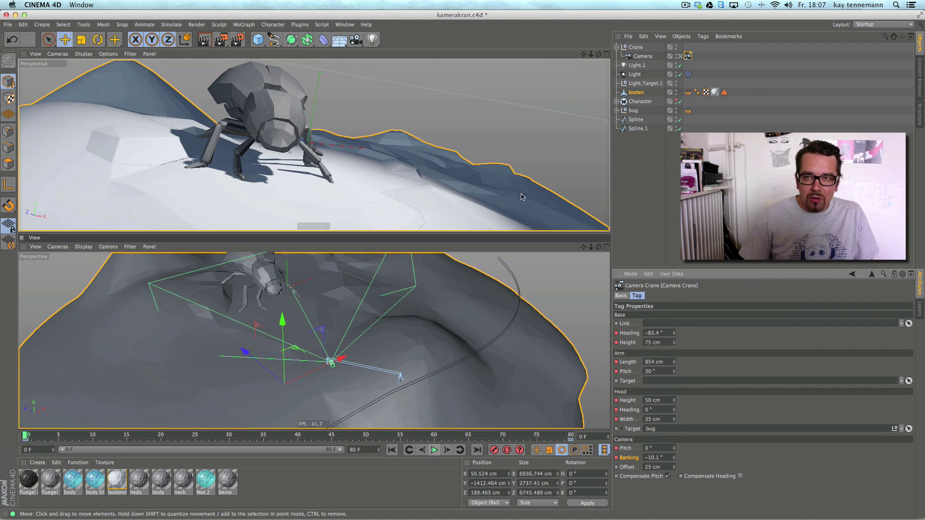
left_click(434, 449)
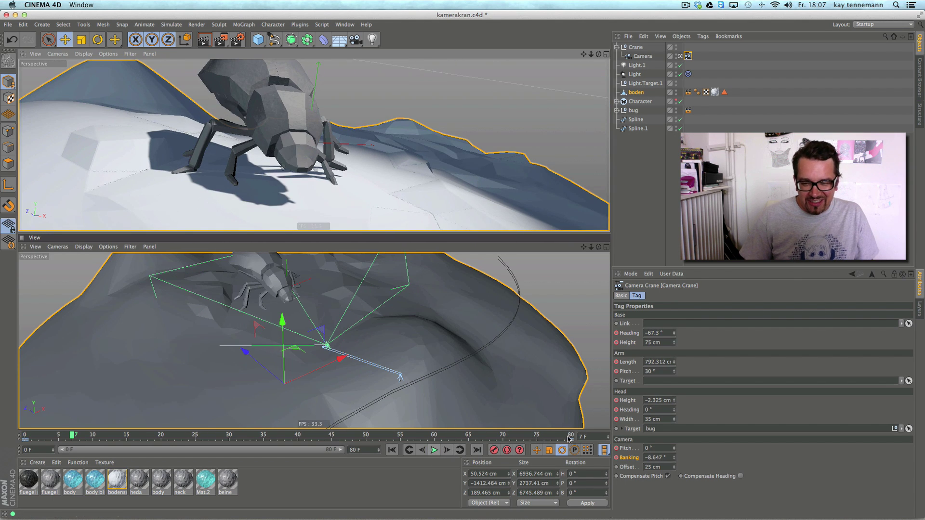
Stop the playback, go to frame 80 and delete the animated camera under the Crane object.
left_click(434, 449)
left_click(570, 437)
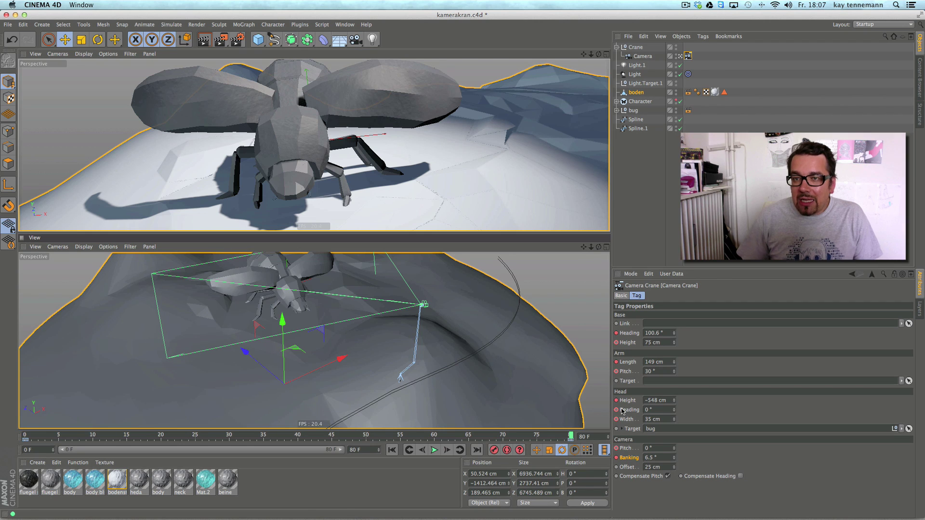
left_click(643, 55)
key("Delete")
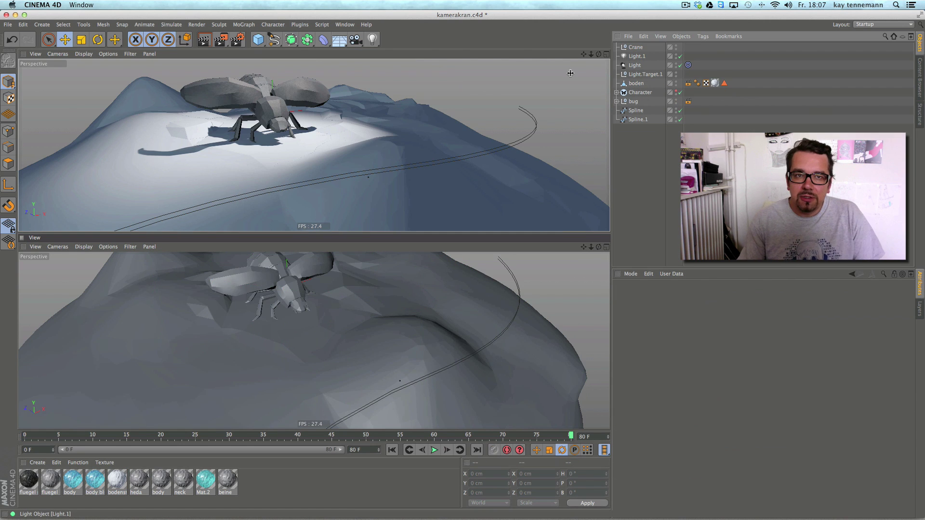
Add a new Camera Crane to the scene and set the bug as its head target.
left_click(355, 39)
left_click(407, 135)
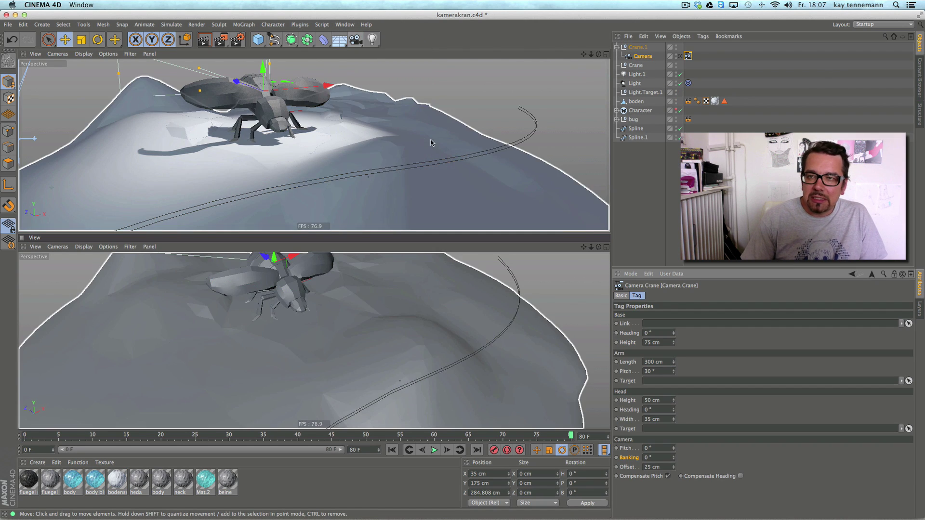
mouse_move(633, 119)
left_mouse_down()
mouse_move(645, 139)
mouse_move(658, 432)
left_mouse_up()
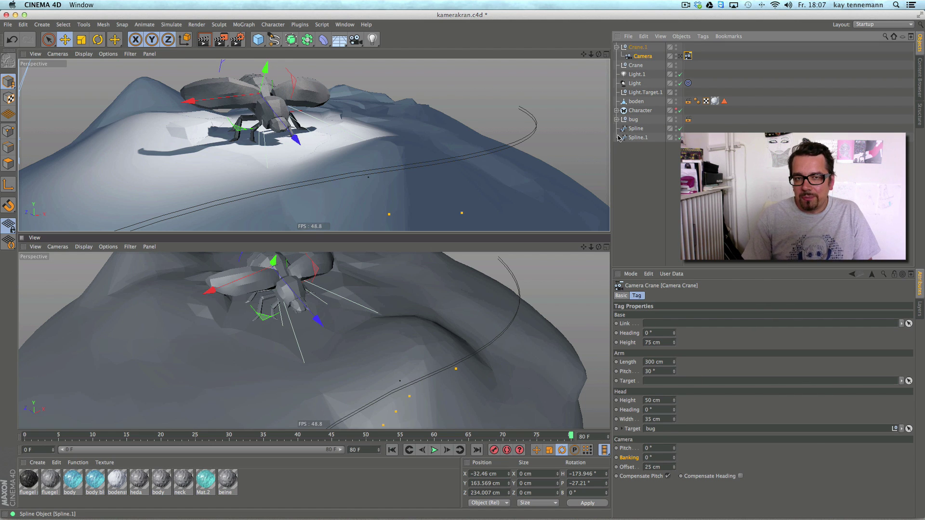
Delete Spline.1 and link the remaining Spline as the base path of the new Camera Crane.
left_click(639, 138)
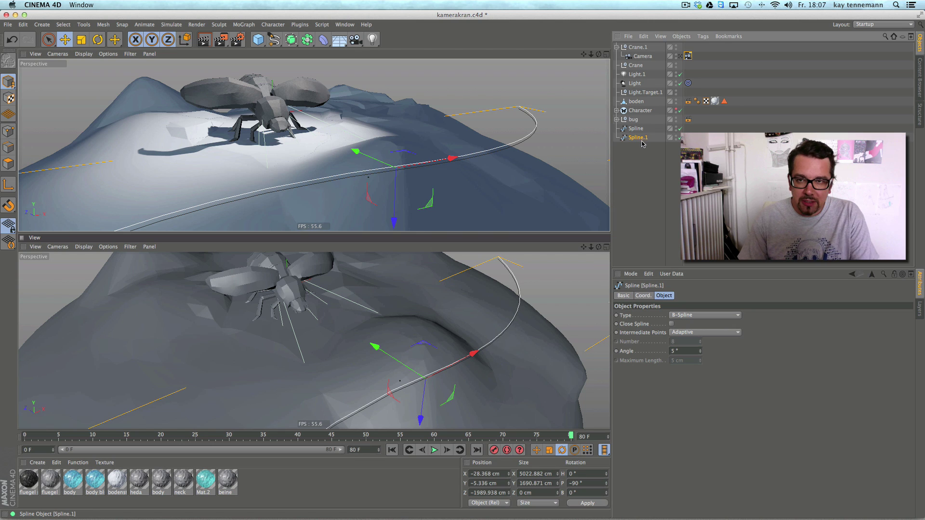
key("Delete")
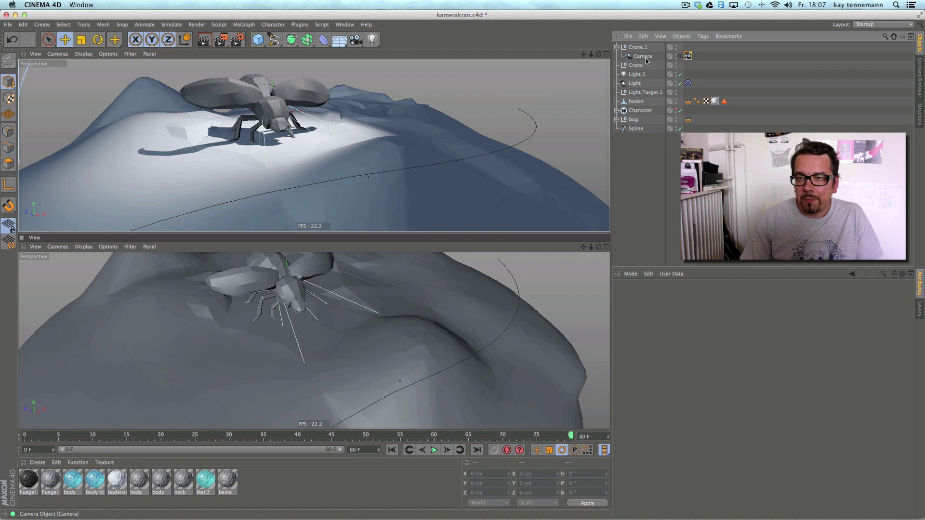
left_click(688, 56)
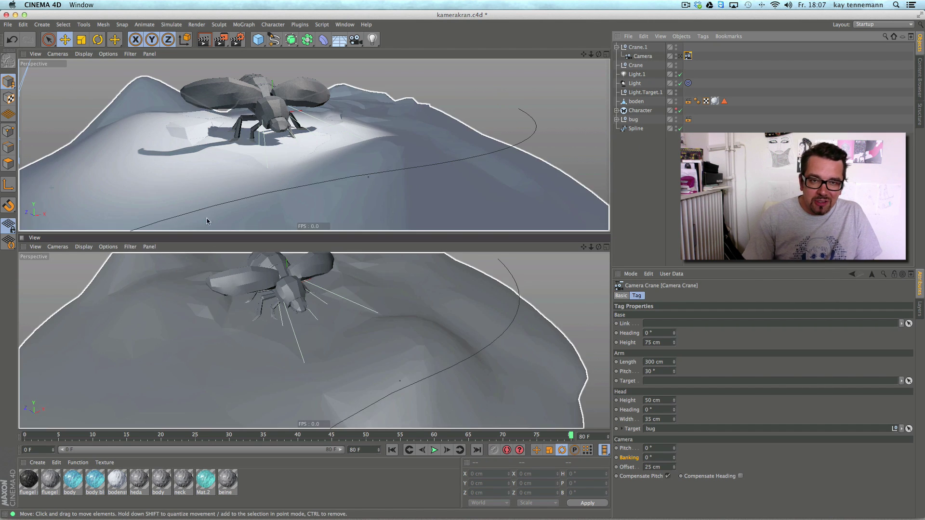
left_click_drag(636, 128, 661, 324)
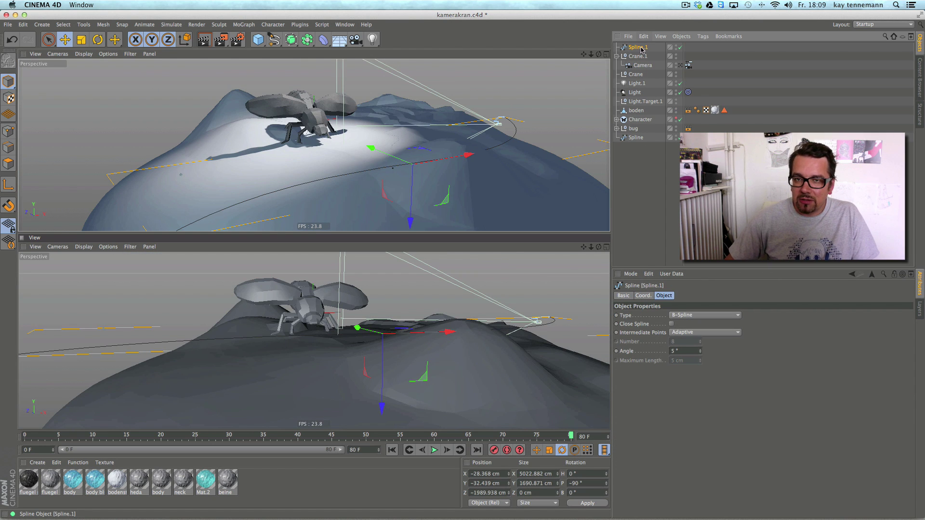
Raise Spline.1 to about Y 14.5 cm and assign it as the Rail Spline of the Camera Crane tag.
left_click_drag(409, 220, 411, 171)
left_click(688, 65)
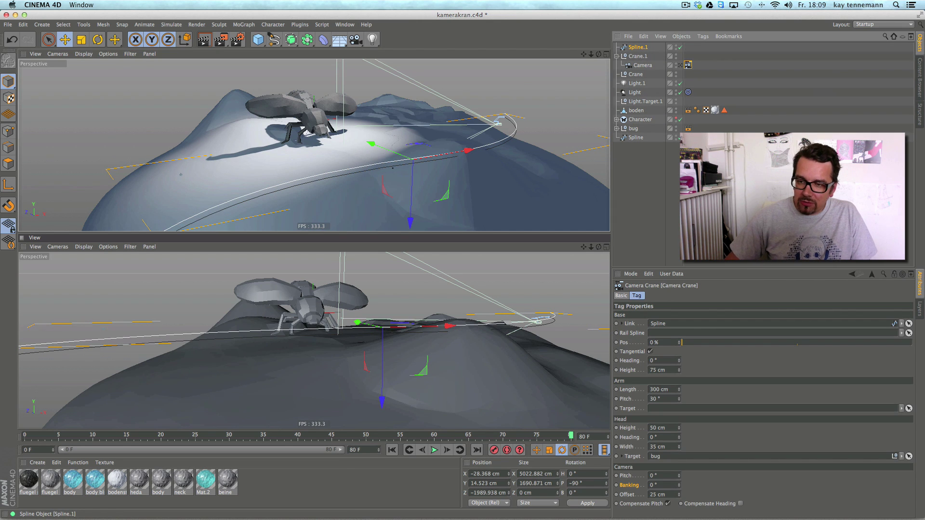
left_click_drag(638, 47, 694, 333)
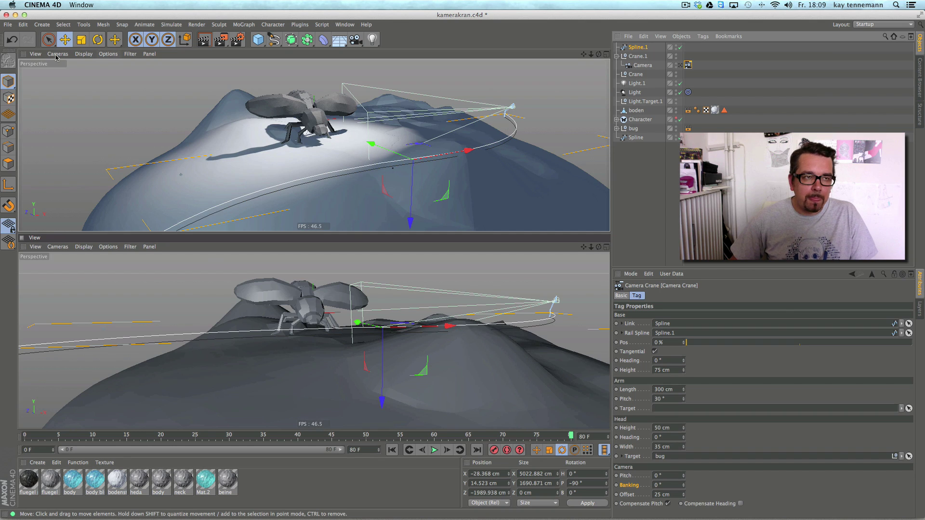
Look through the crane camera in the upper view and move the crane along its path to position 100%.
left_click(57, 53)
mouse_move(63, 77)
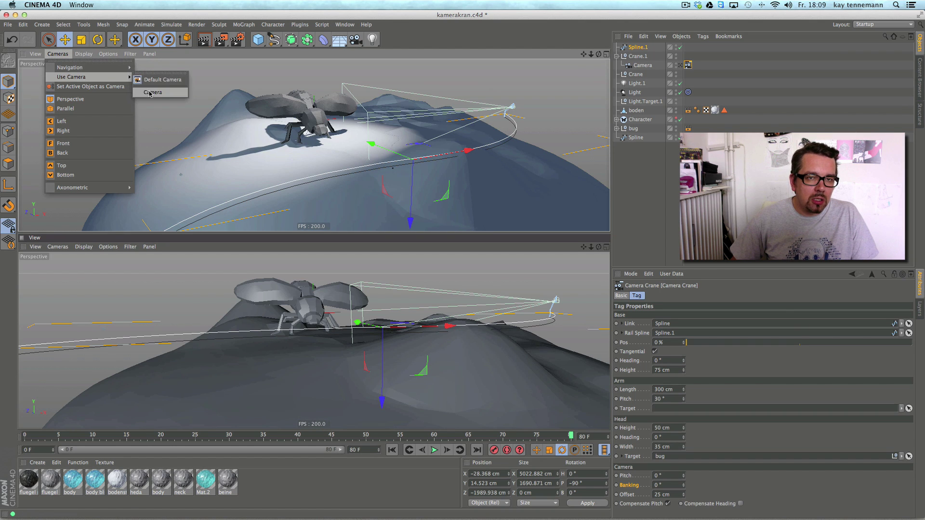
left_click(153, 92)
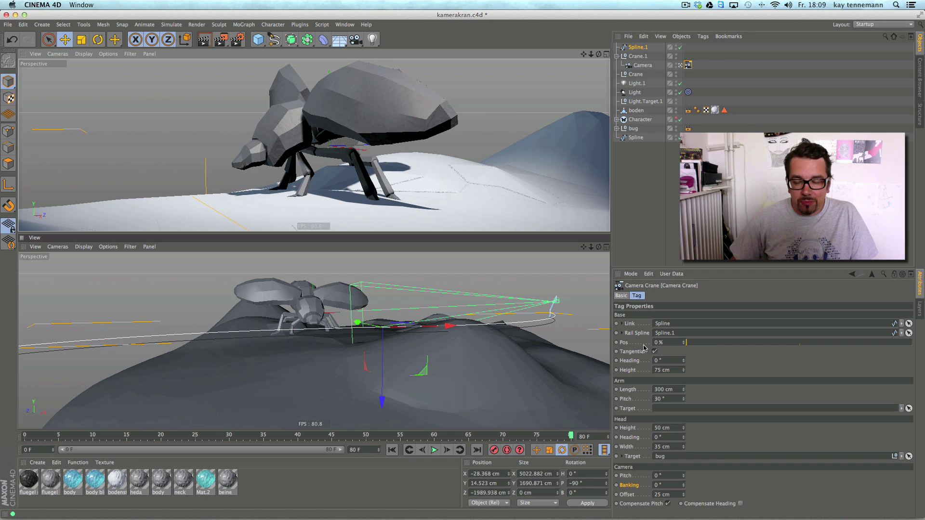
left_click_drag(688, 345, 923, 343)
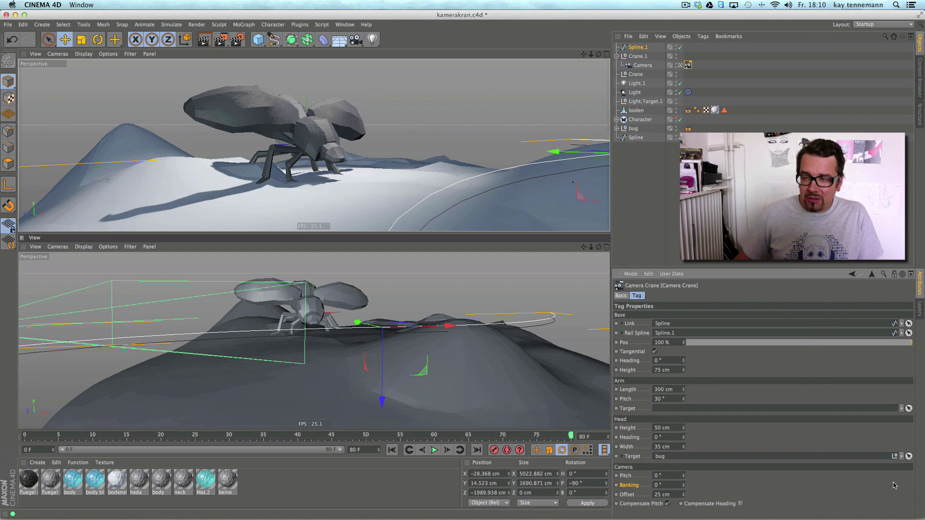
Widen the crane camera to a 34.2 mm focal length and further to a horizontal field of view of 61.26°.
left_click(644, 66)
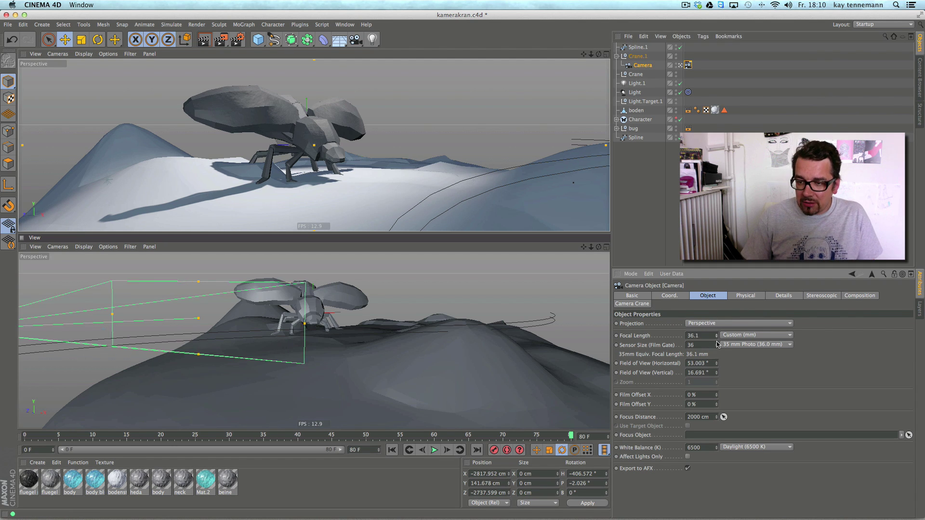
left_click_drag(717, 336, 699, 284)
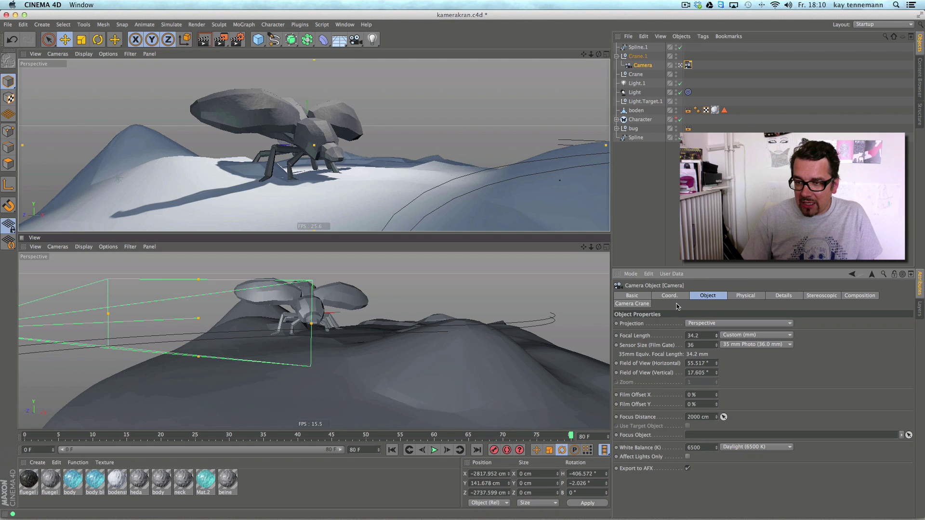
left_click(745, 296)
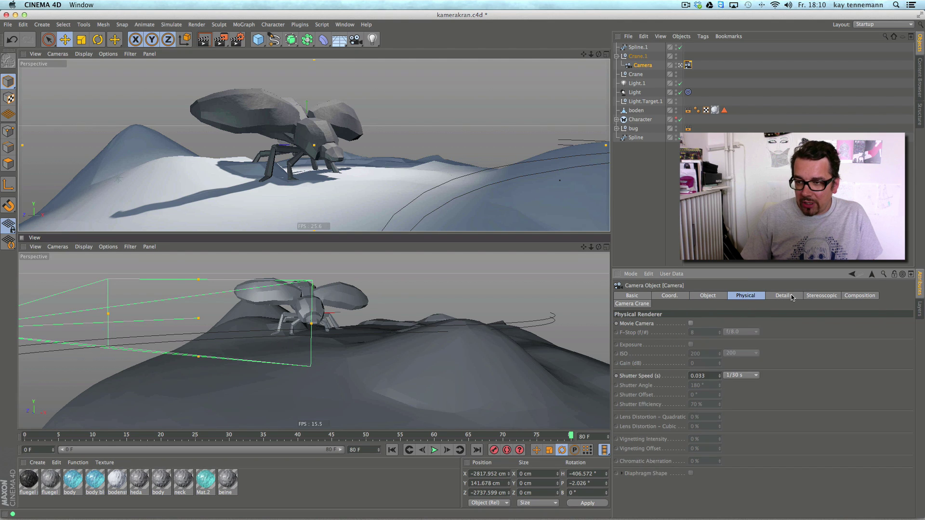
left_click(792, 297)
left_click(823, 297)
left_click(716, 296)
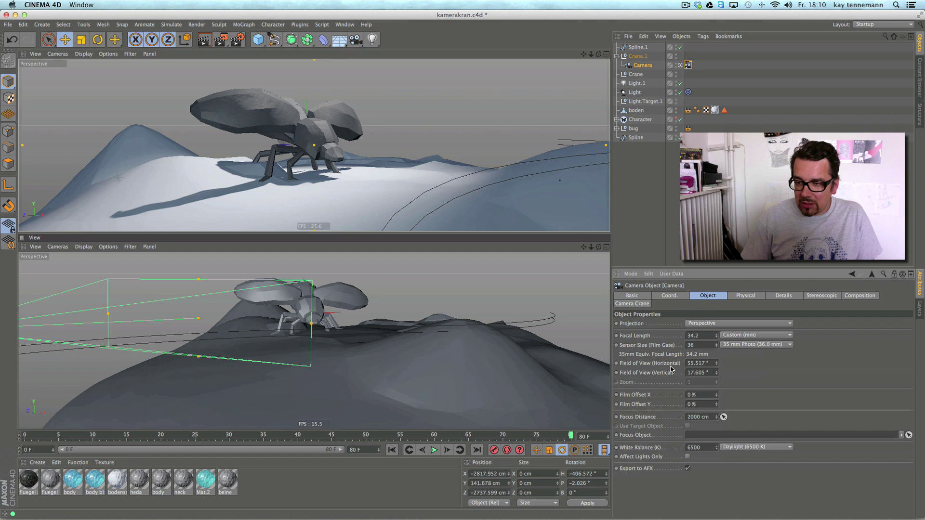
left_click_drag(717, 363, 699, 168)
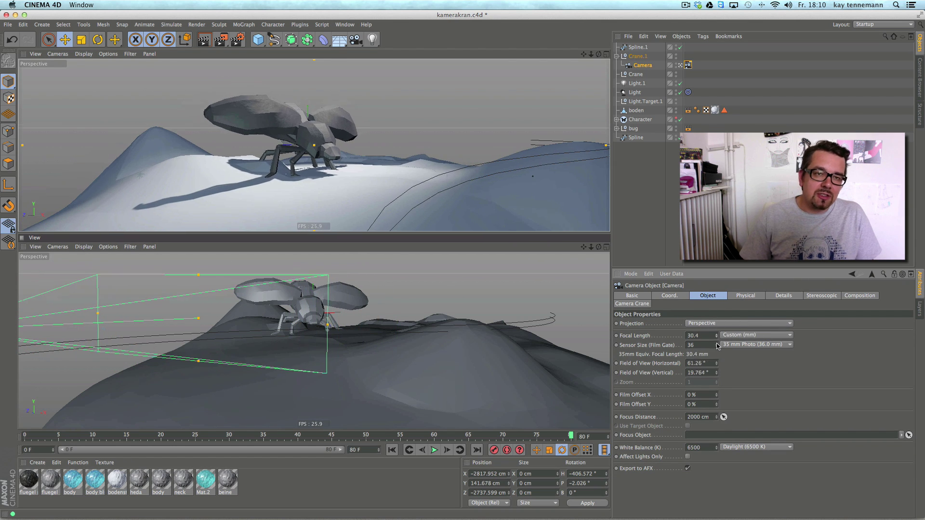
left_click(687, 66)
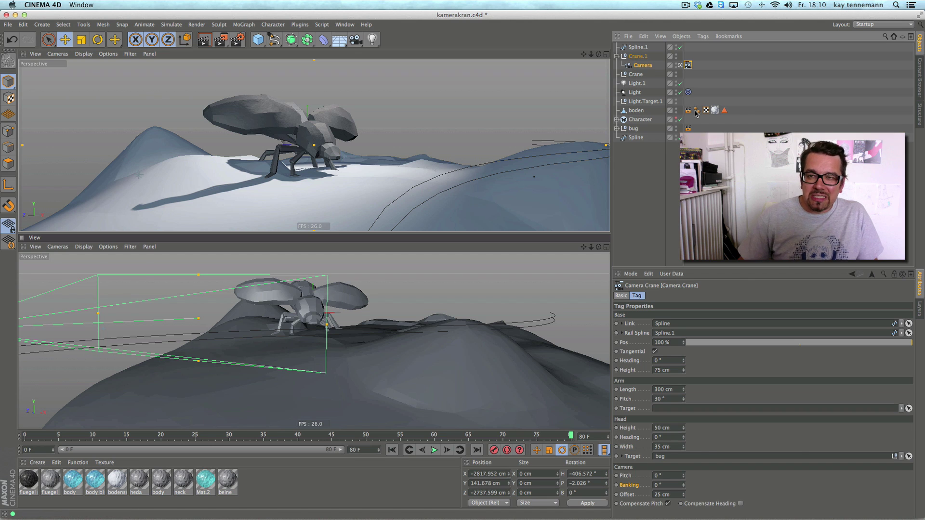